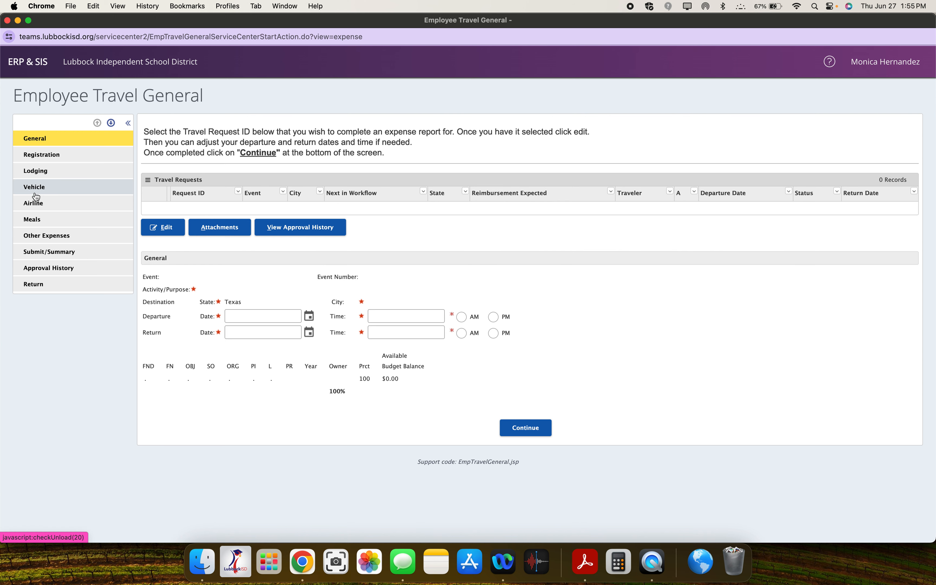
Step: Return to the Employee Service Center home and open the existing travel expense reports for editing
{"action": "left_click", "coordinate": [38, 286]}
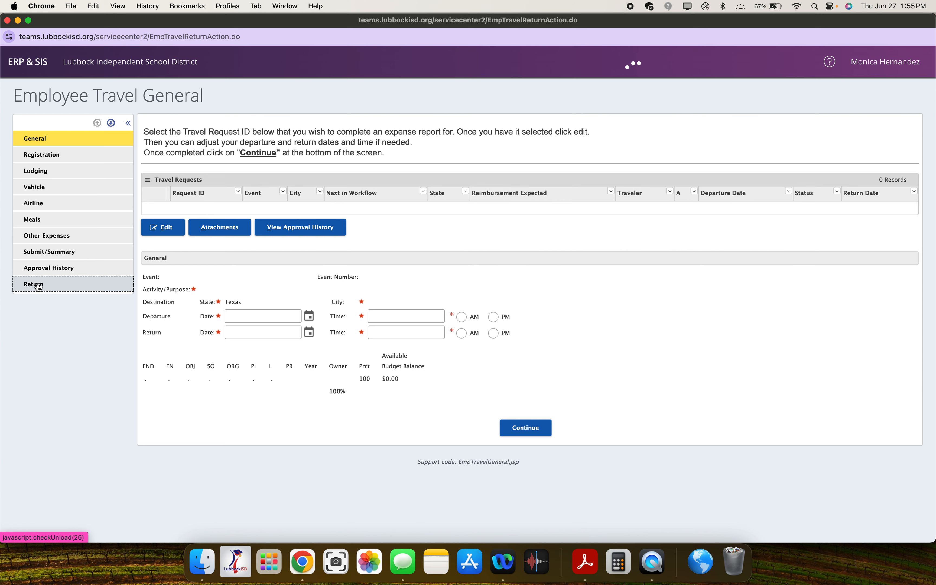
{"action": "left_click", "coordinate": [61, 304]}
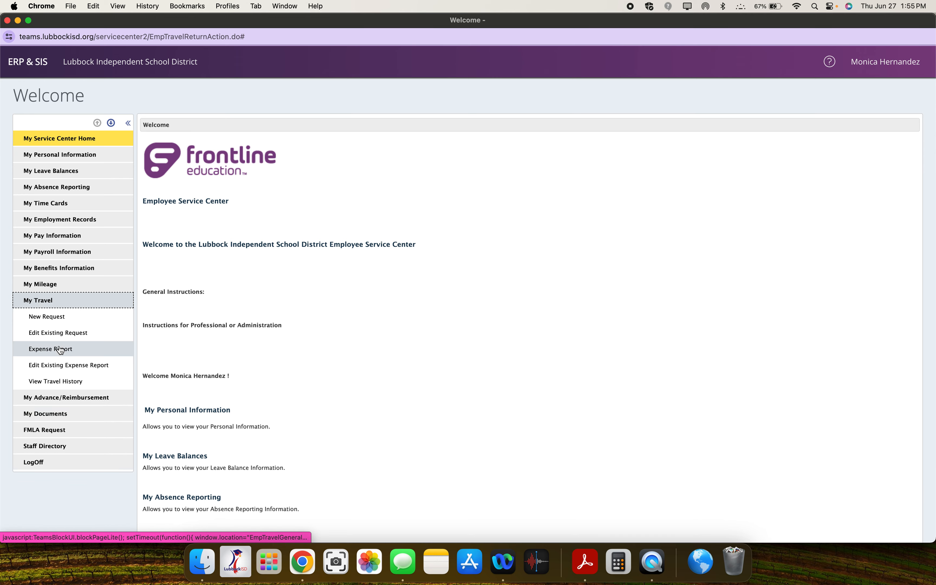
{"action": "left_click", "coordinate": [67, 368]}
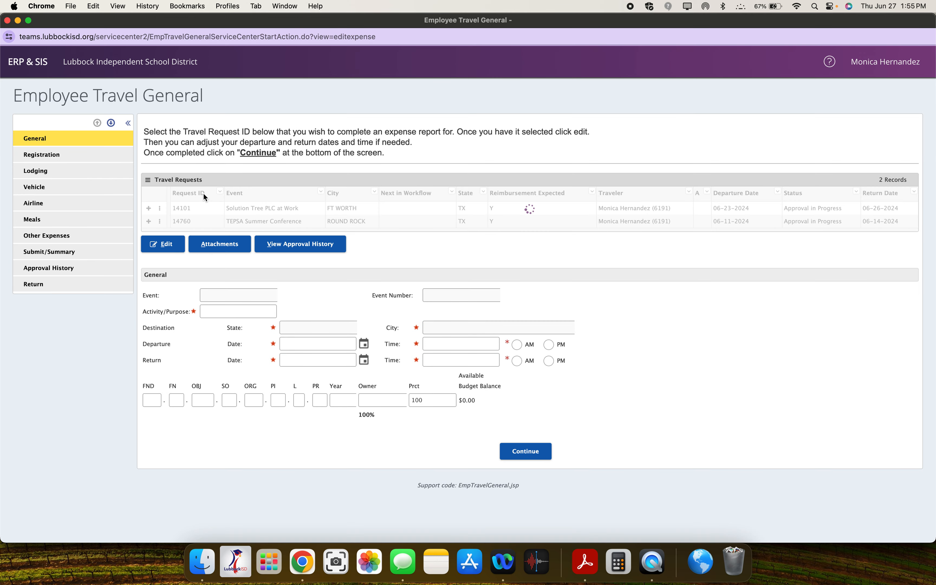
Step: Open the Solution Tree PLC at Work travel request for editing and continue from its general details to registration
{"action": "left_click", "coordinate": [222, 207]}
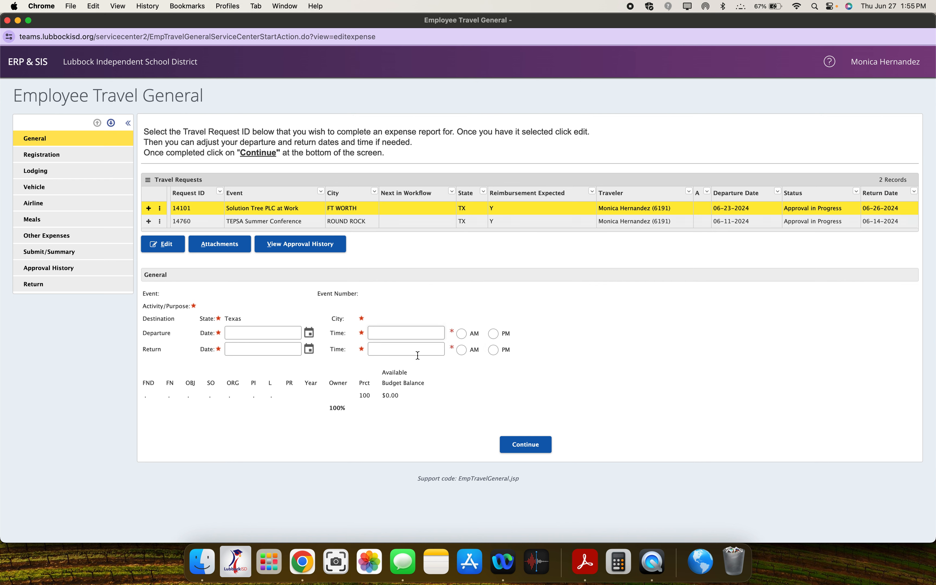
{"action": "left_click", "coordinate": [162, 244]}
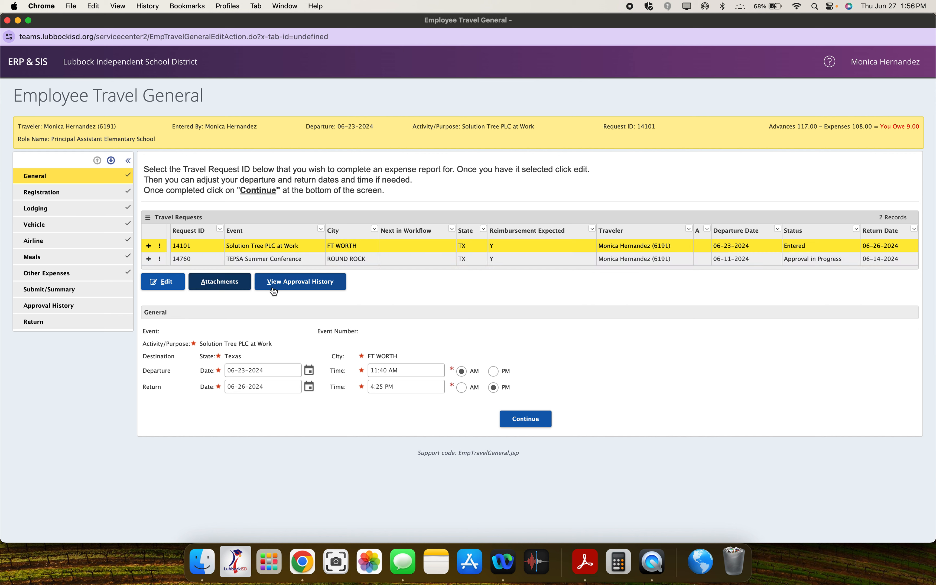
{"action": "left_click", "coordinate": [158, 282]}
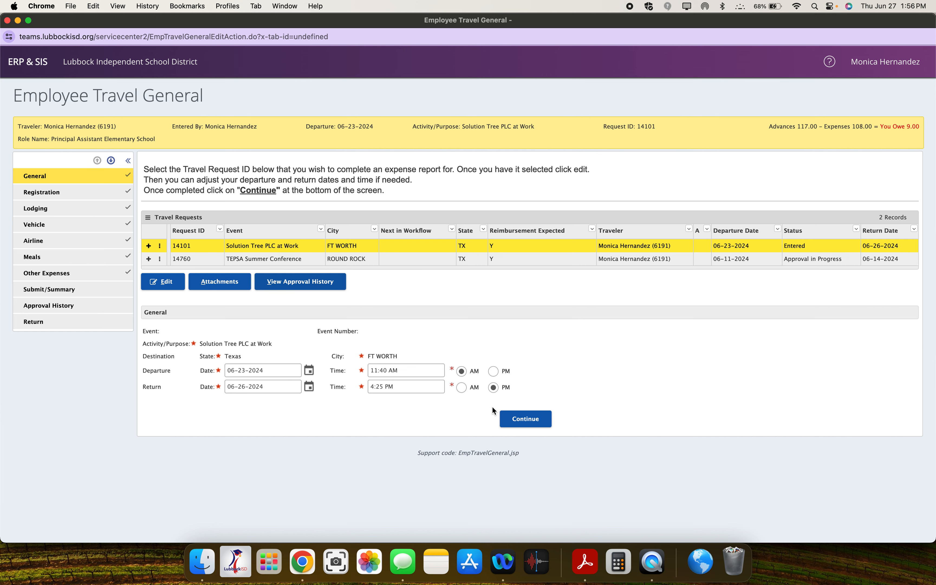
{"action": "left_click", "coordinate": [541, 422]}
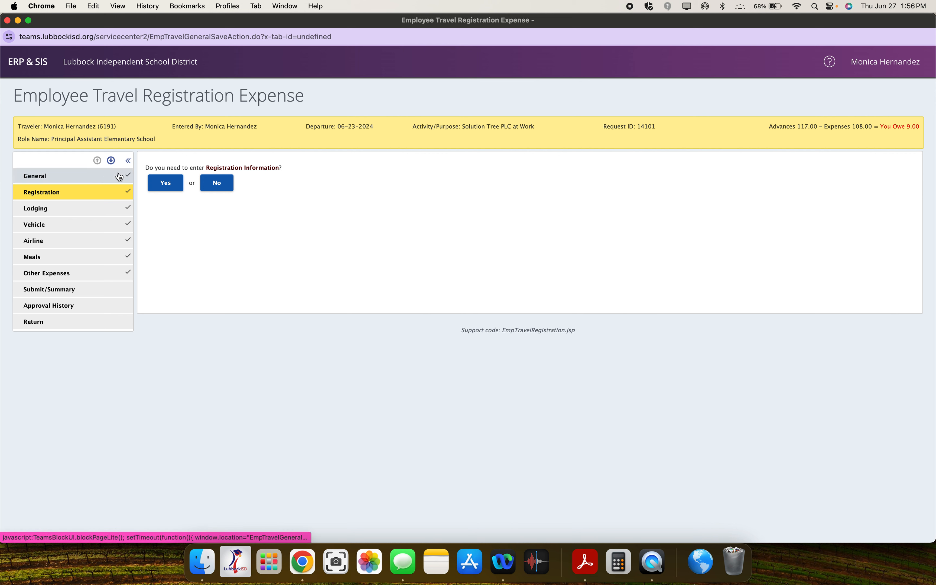
Step: Choose to enter registration information, check the expense and its actual amount, and save it to continue to lodging
{"action": "left_click", "coordinate": [167, 186]}
{"action": "left_click", "coordinate": [167, 186]}
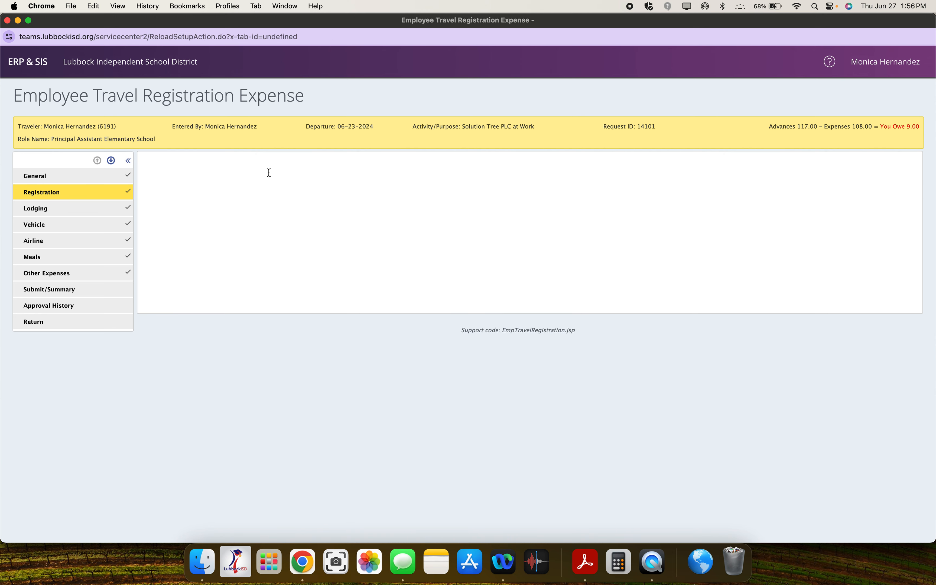
{"action": "scroll", "coordinate": [277, 215], "scroll_direction": "down", "scroll_amount": 3}
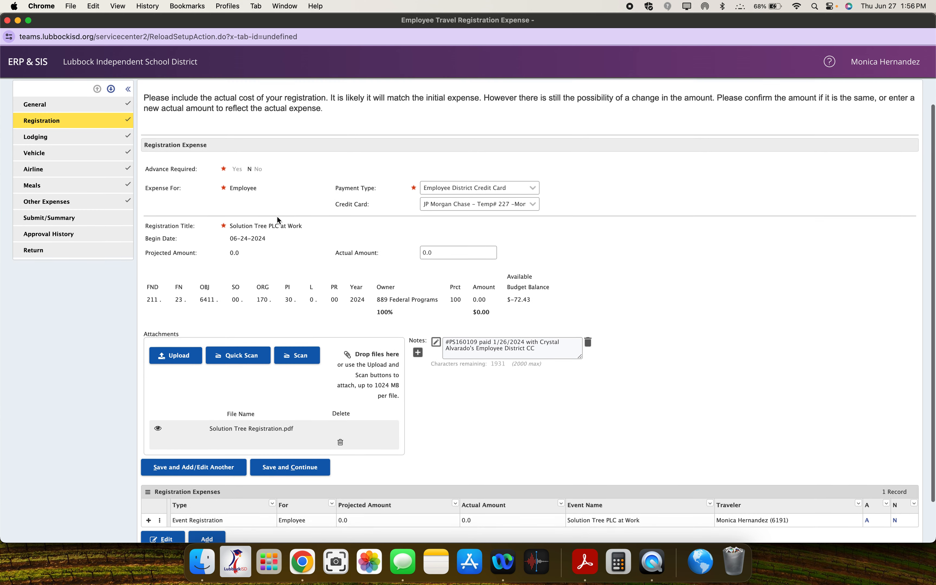
{"action": "scroll", "coordinate": [276, 215], "scroll_direction": "up", "scroll_amount": 2}
{"action": "scroll", "coordinate": [277, 217], "scroll_direction": "down", "scroll_amount": 2}
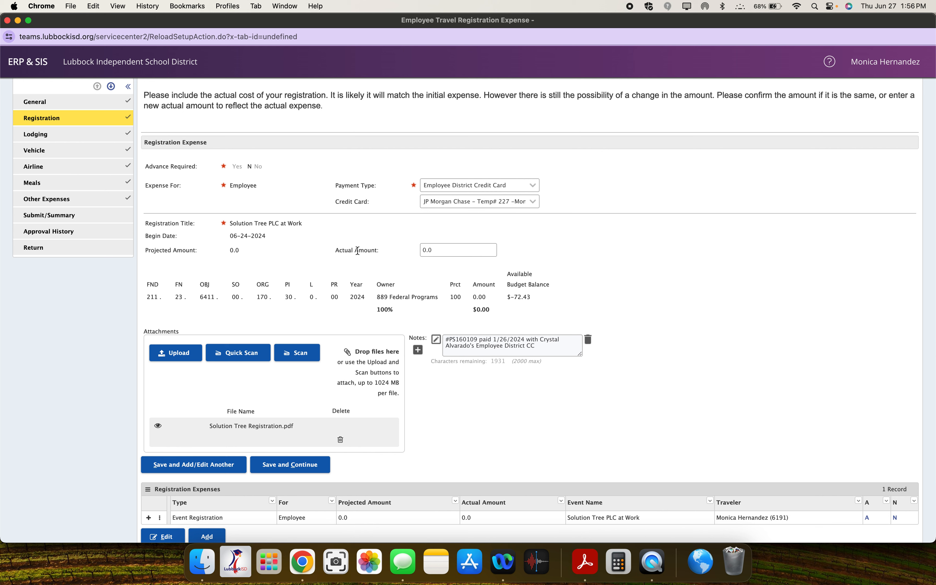
{"action": "left_click", "coordinate": [482, 252]}
{"action": "left_click", "coordinate": [306, 466]}
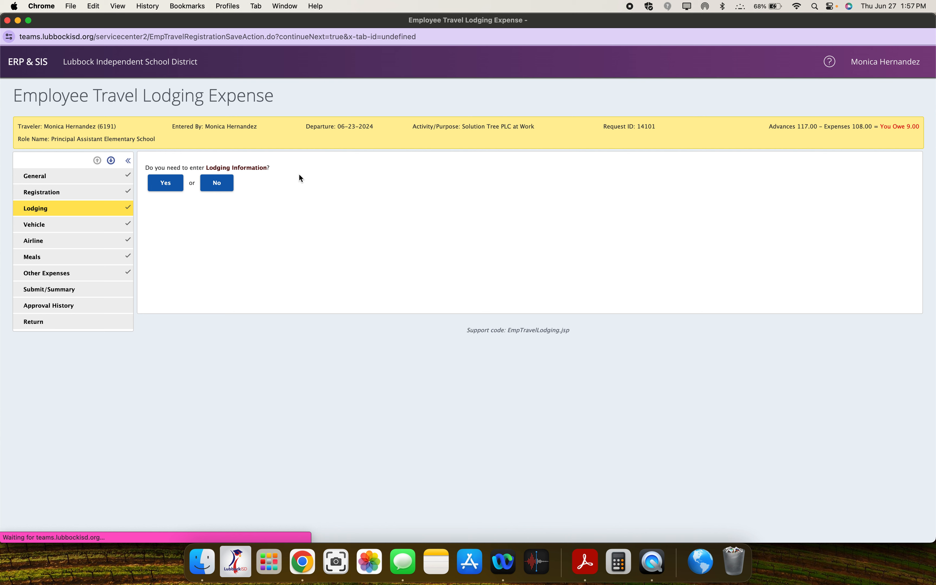
Step: Choose to enter lodging information, clear the credit card for the lodging expense, and reselect the JP Morgan Chase card
{"action": "left_click", "coordinate": [167, 184]}
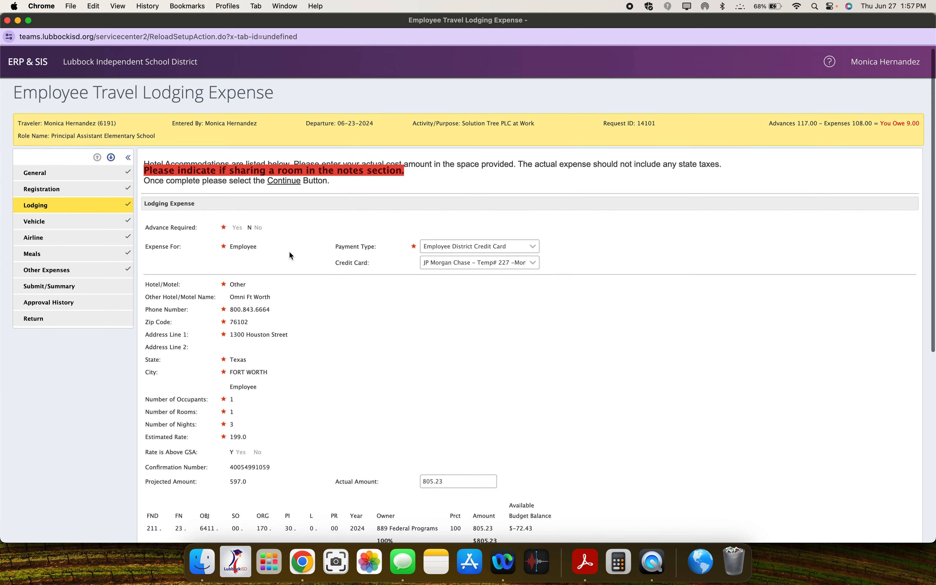
{"action": "scroll", "coordinate": [289, 251], "scroll_direction": "down", "scroll_amount": 3}
{"action": "scroll", "coordinate": [311, 269], "scroll_direction": "down", "scroll_amount": 2}
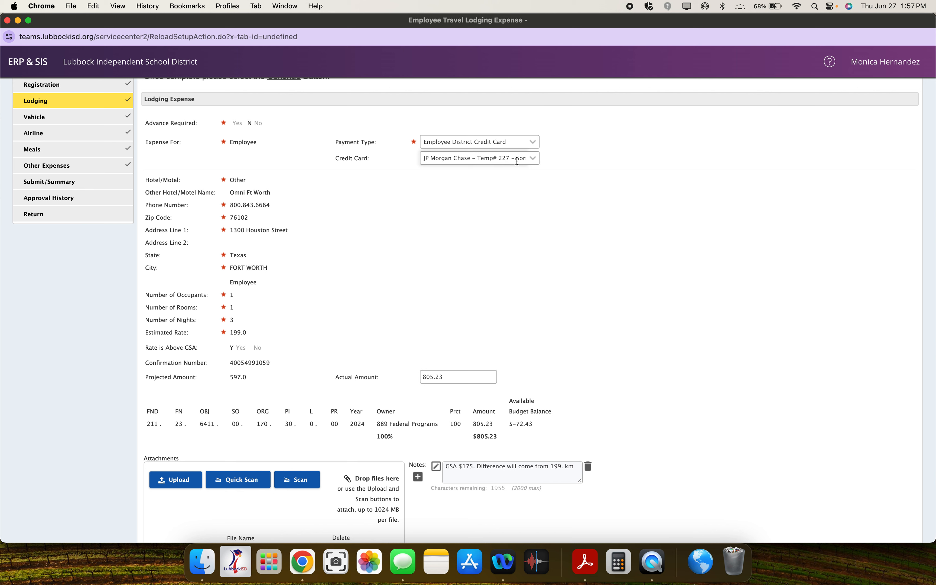
{"action": "left_click", "coordinate": [531, 159]}
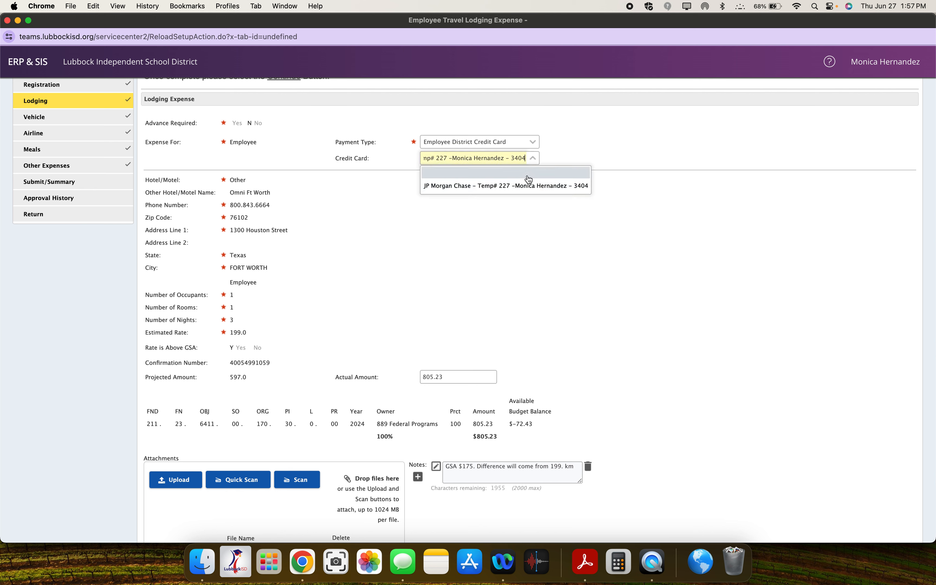
{"action": "left_click", "coordinate": [527, 175]}
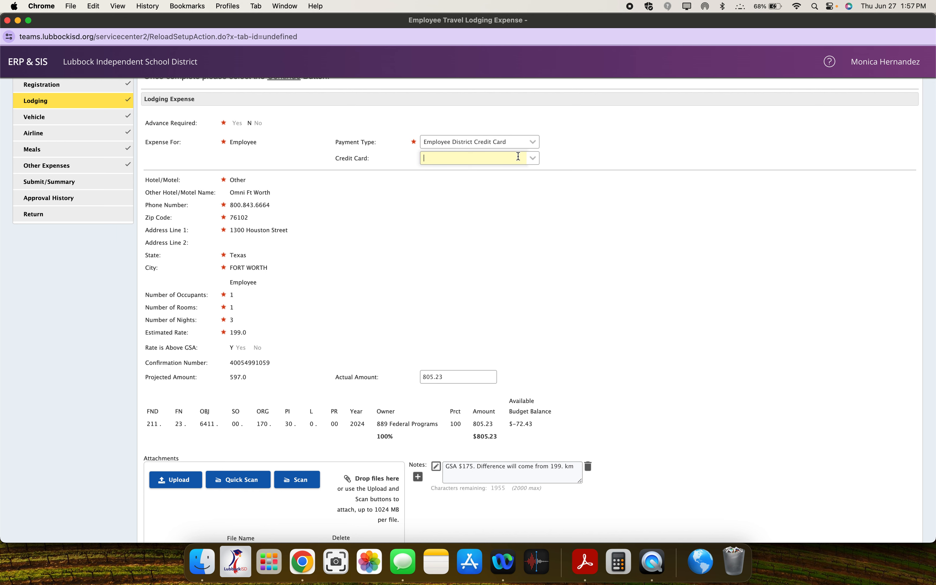
{"action": "left_click", "coordinate": [533, 158]}
{"action": "left_click", "coordinate": [522, 185]}
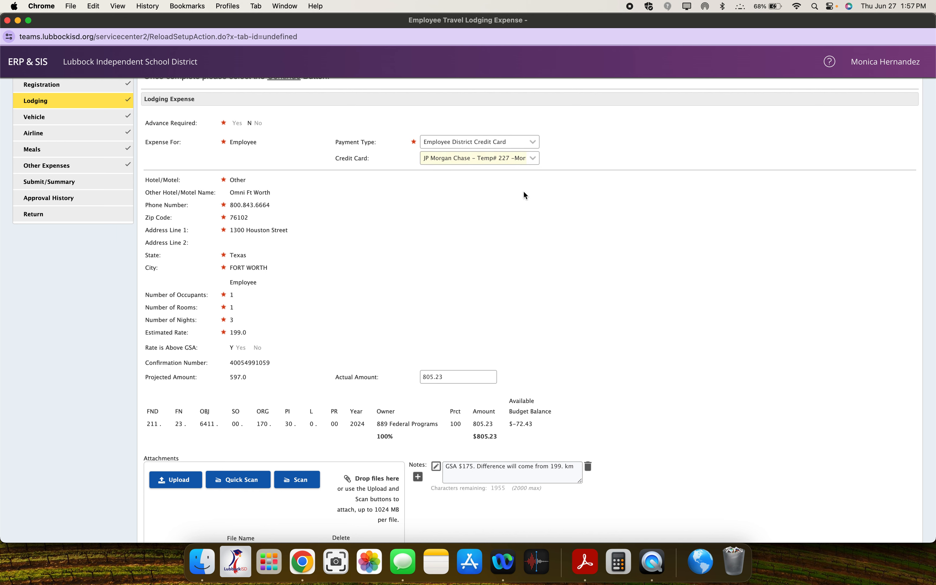
Step: Try to view the second lodging attachment, signing in to Adobe from the enlarged PDF viewer, and close the viewer
{"action": "scroll", "coordinate": [398, 280], "scroll_direction": "down", "scroll_amount": 4}
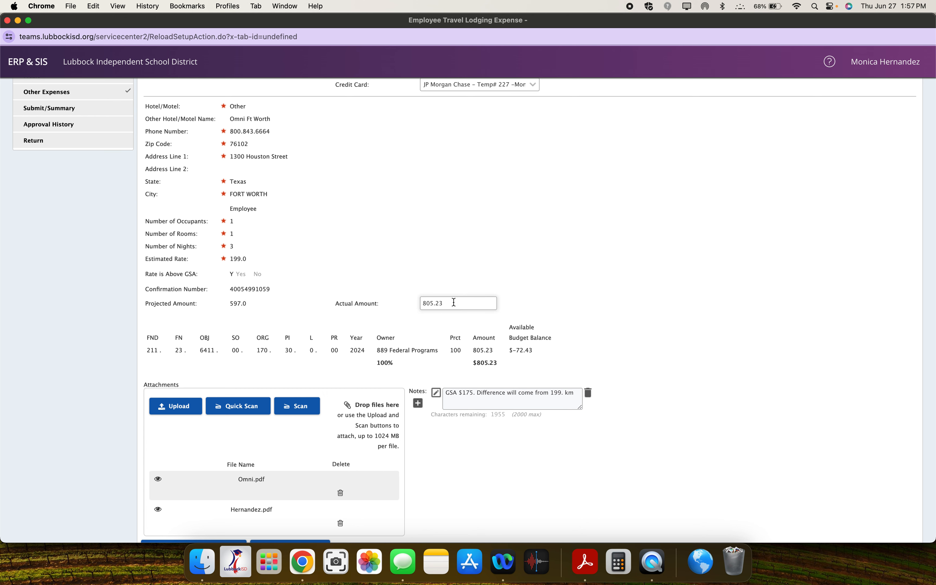
{"action": "scroll", "coordinate": [450, 298], "scroll_direction": "down", "scroll_amount": 3}
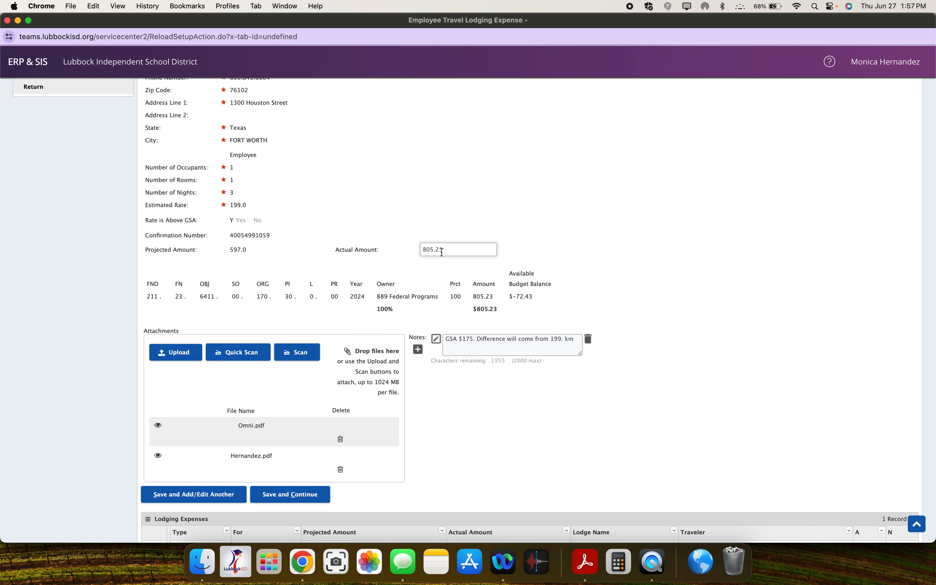
{"action": "left_click", "coordinate": [256, 460]}
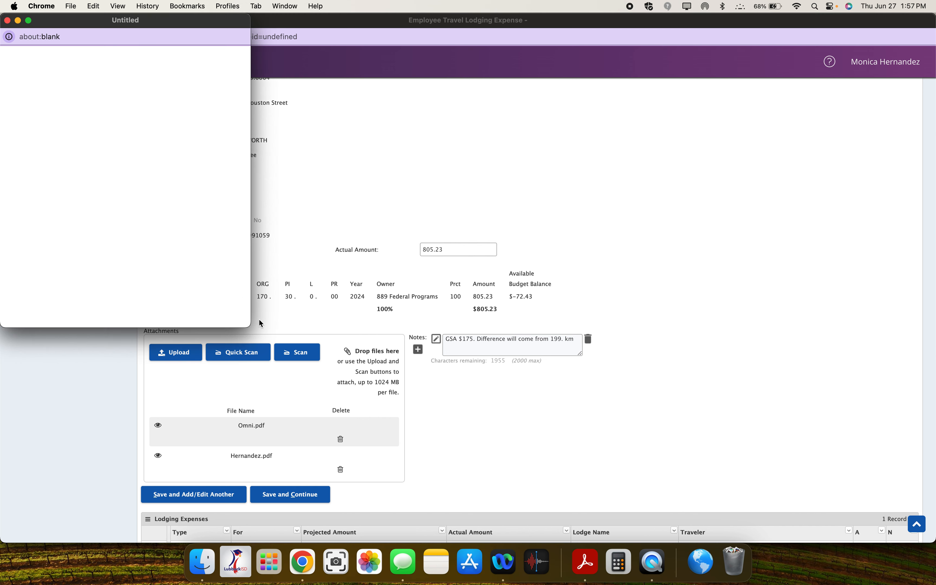
{"action": "left_click_drag", "start_coordinate": [249, 326], "coordinate": [372, 416]}
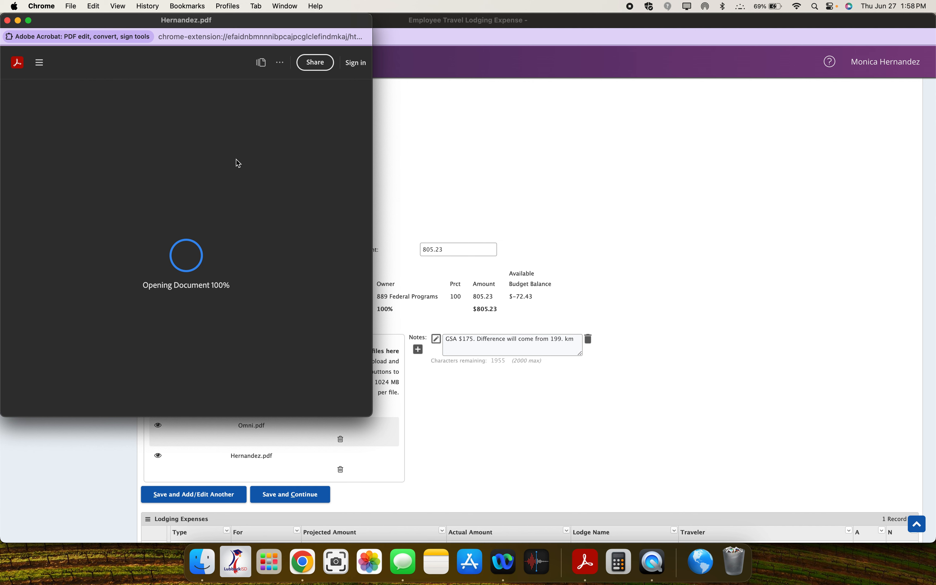
{"action": "left_click", "coordinate": [356, 62]}
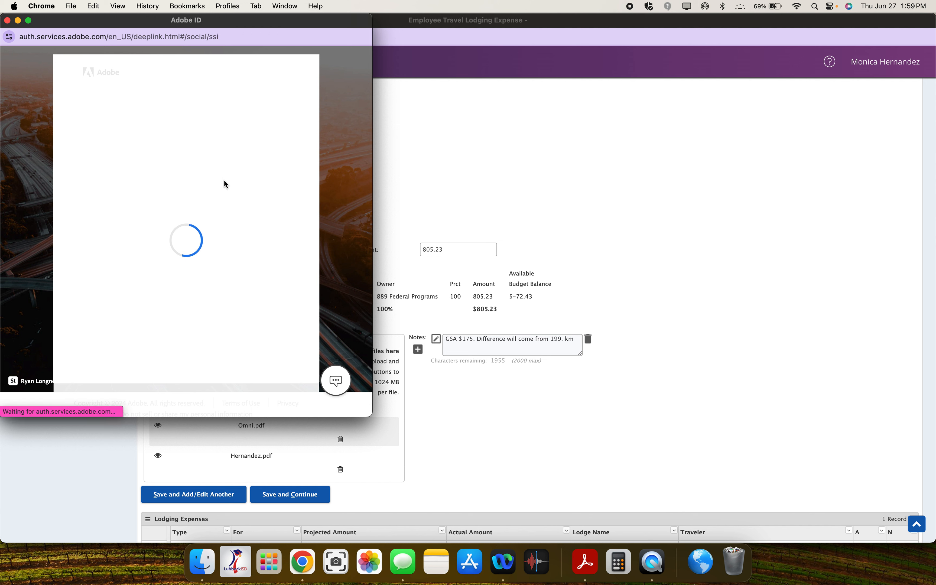
{"action": "left_click", "coordinate": [183, 282]}
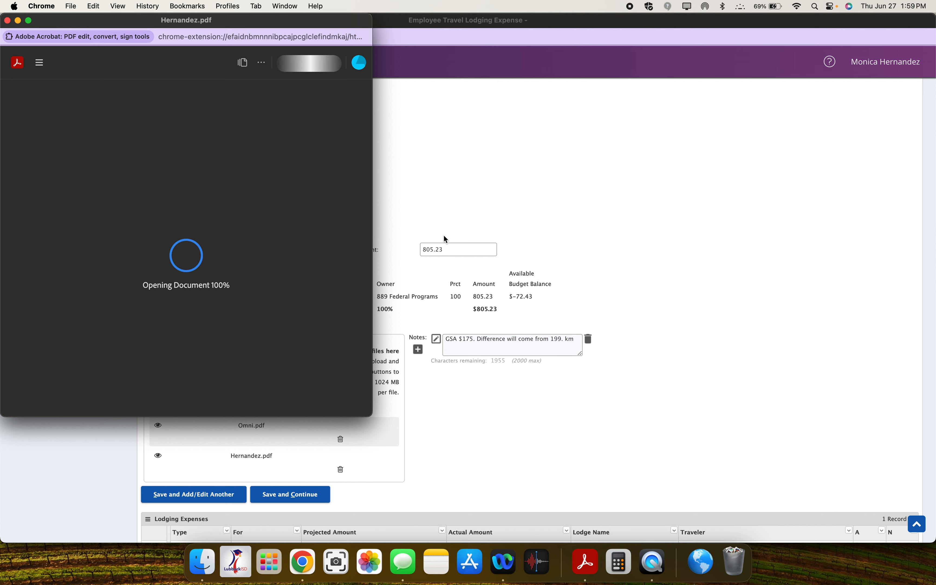
{"action": "left_click", "coordinate": [7, 22]}
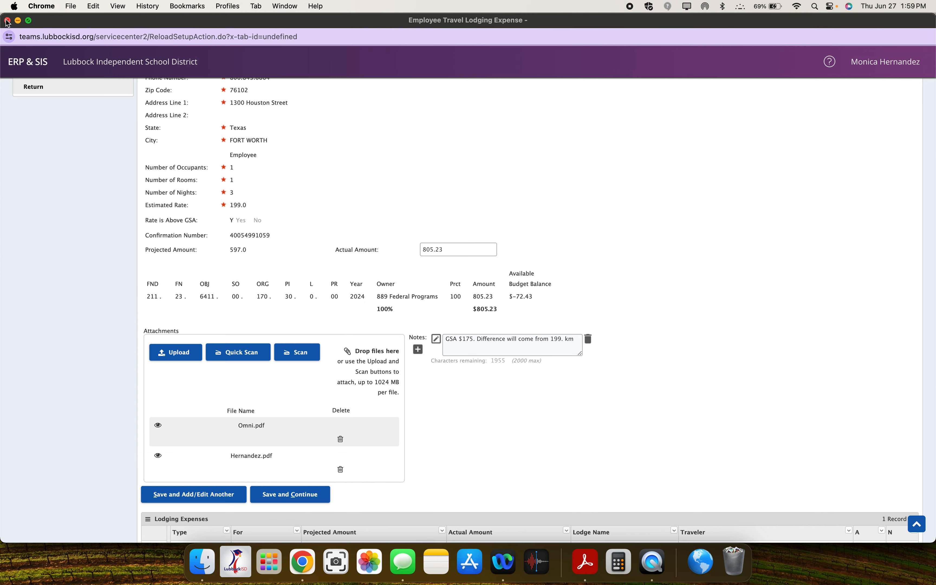
Step: Reopen the second lodging attachment, check the viewer's account and document details, and close the viewer
{"action": "left_click", "coordinate": [158, 455]}
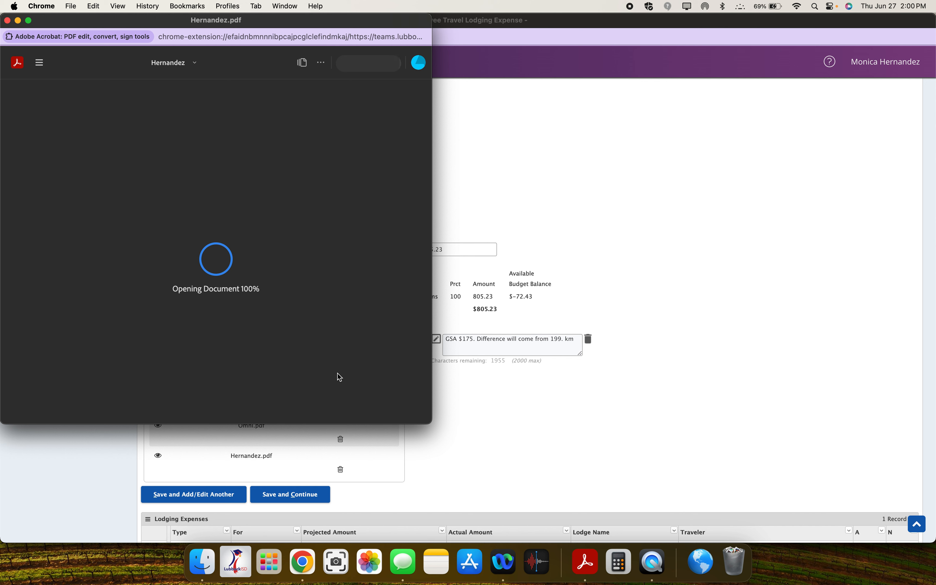
{"action": "left_click_drag", "start_coordinate": [434, 413], "coordinate": [413, 491]}
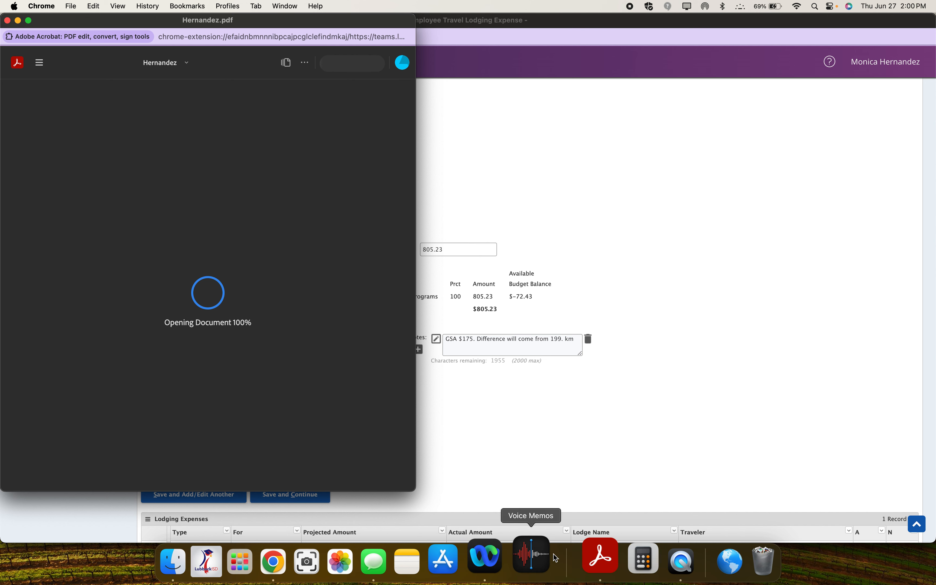
{"action": "left_click", "coordinate": [588, 556]}
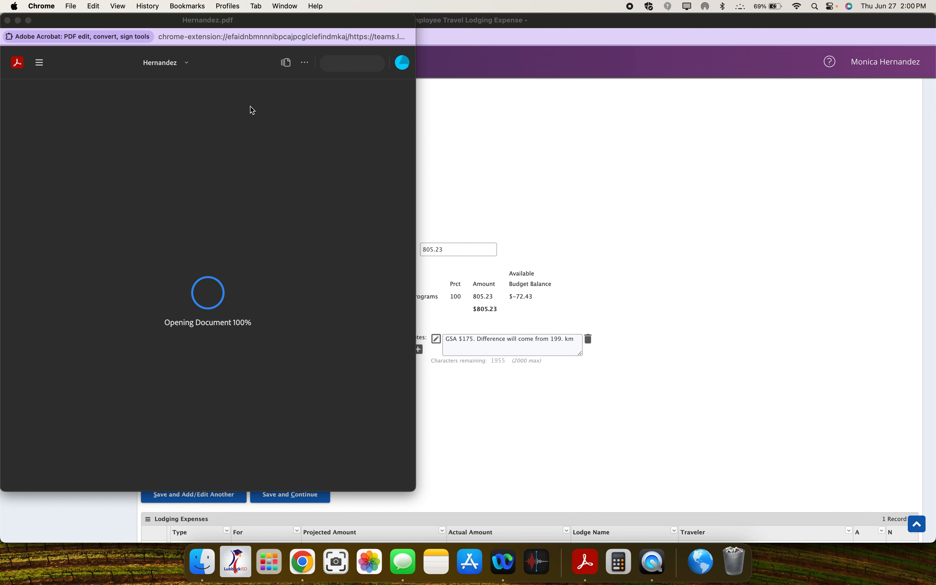
{"action": "left_click", "coordinate": [405, 66]}
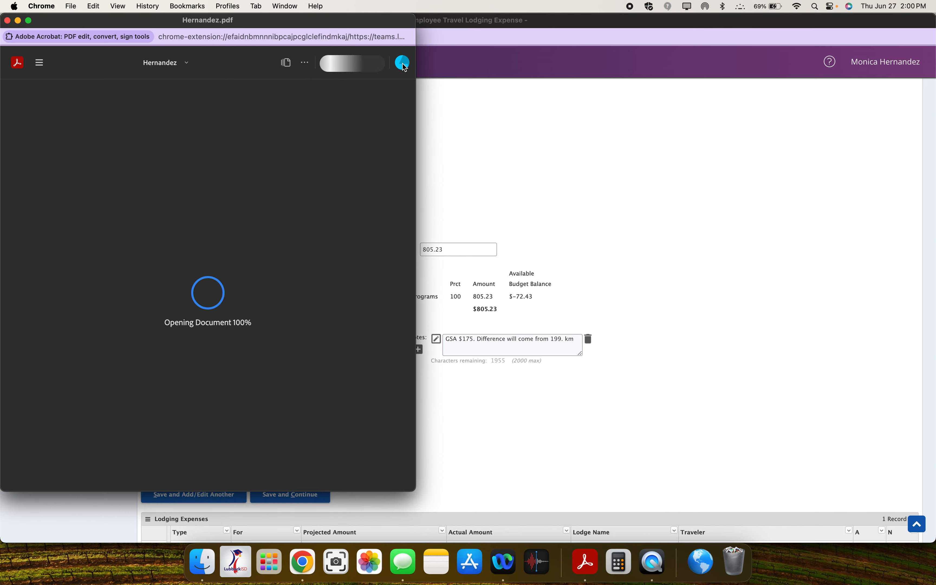
{"action": "left_click", "coordinate": [404, 67]}
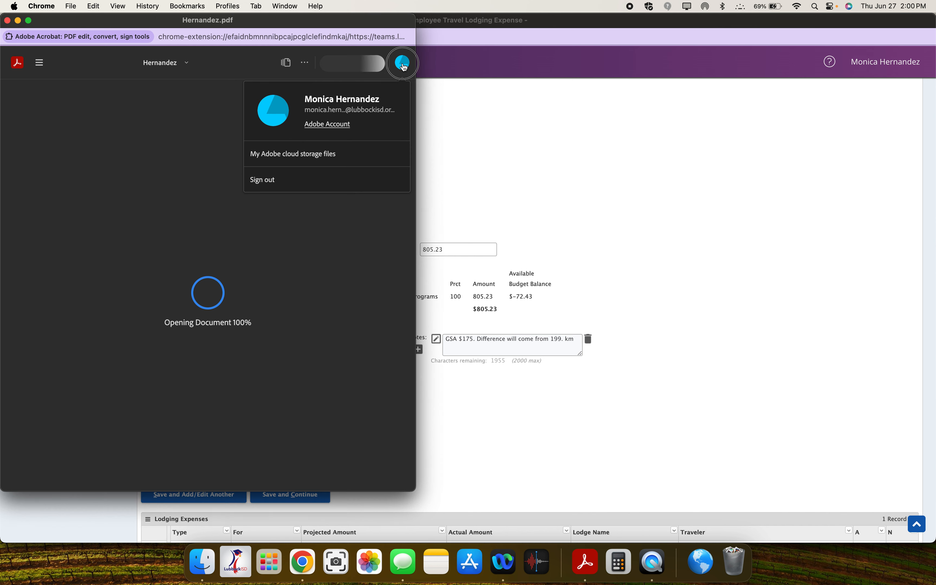
{"action": "left_click", "coordinate": [405, 66]}
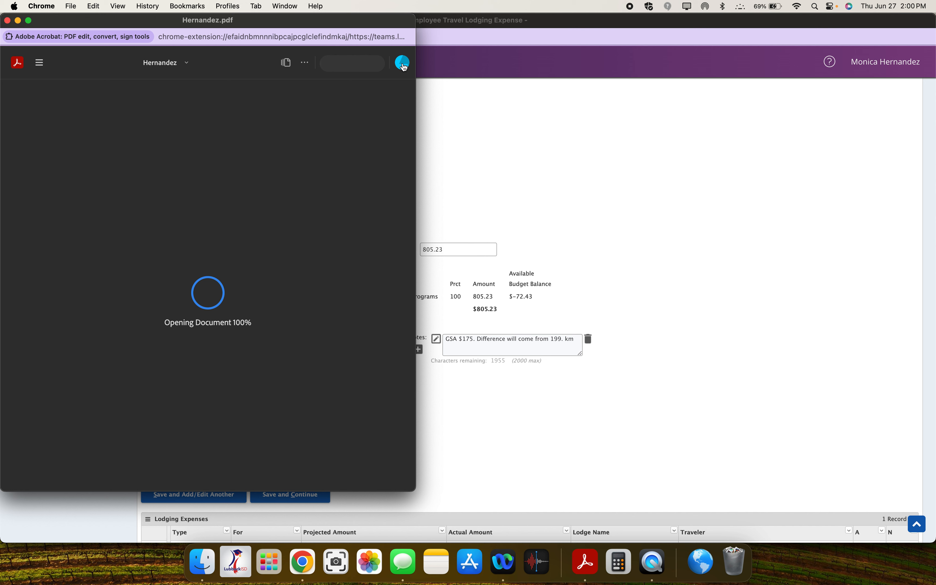
{"action": "left_click", "coordinate": [187, 65]}
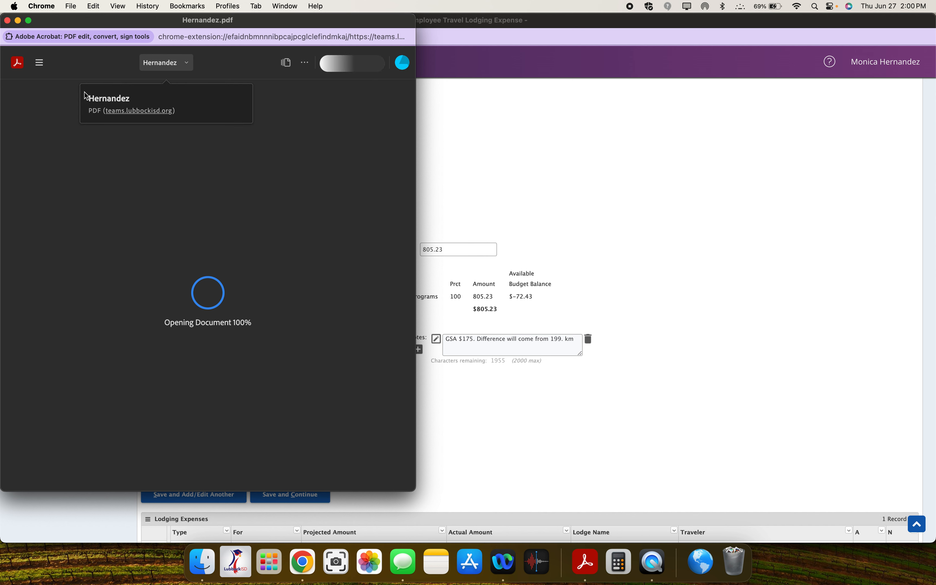
{"action": "left_click", "coordinate": [8, 20]}
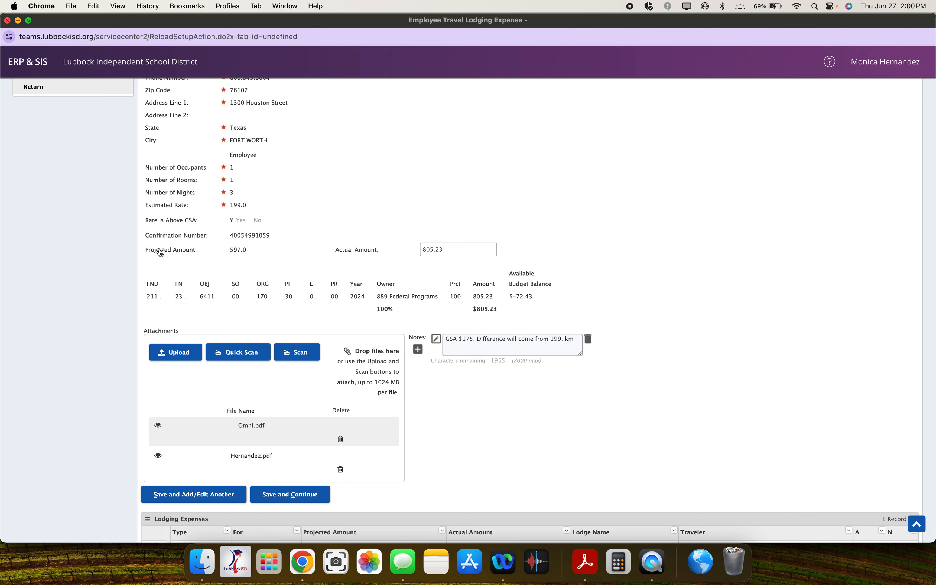
Step: Save the lodging expense and continue, choosing to enter rental car or personal mileage information
{"action": "scroll", "coordinate": [309, 485], "scroll_direction": "down", "scroll_amount": 1}
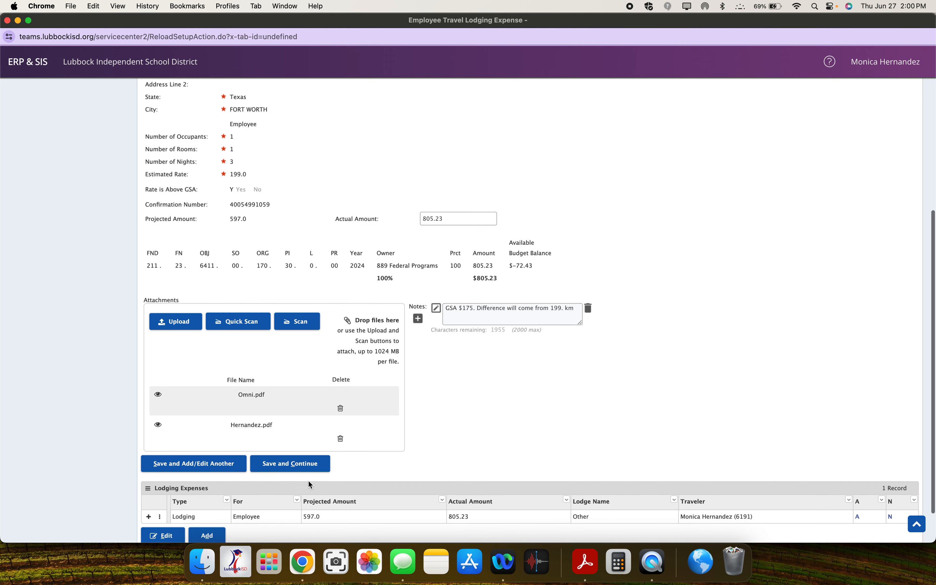
{"action": "left_click", "coordinate": [303, 464]}
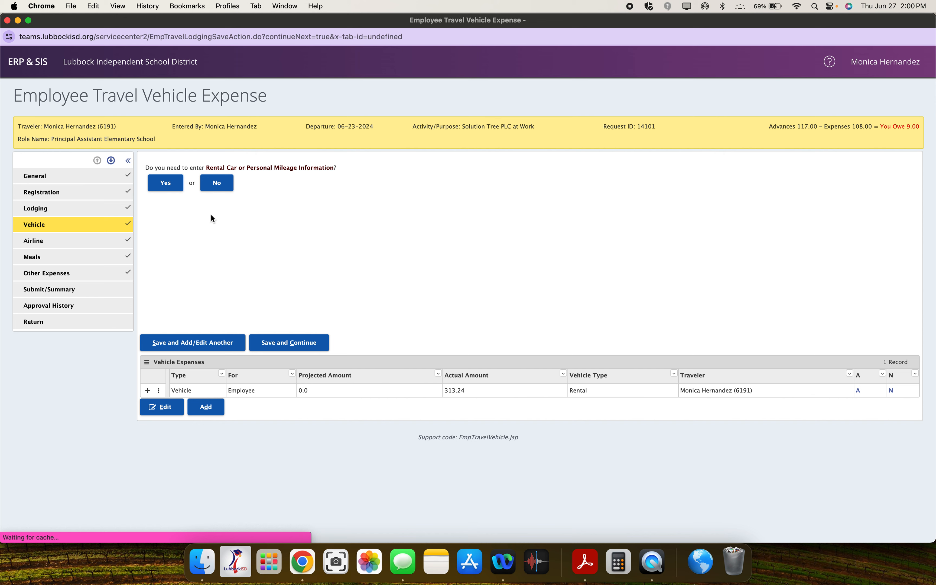
{"action": "left_click", "coordinate": [162, 189]}
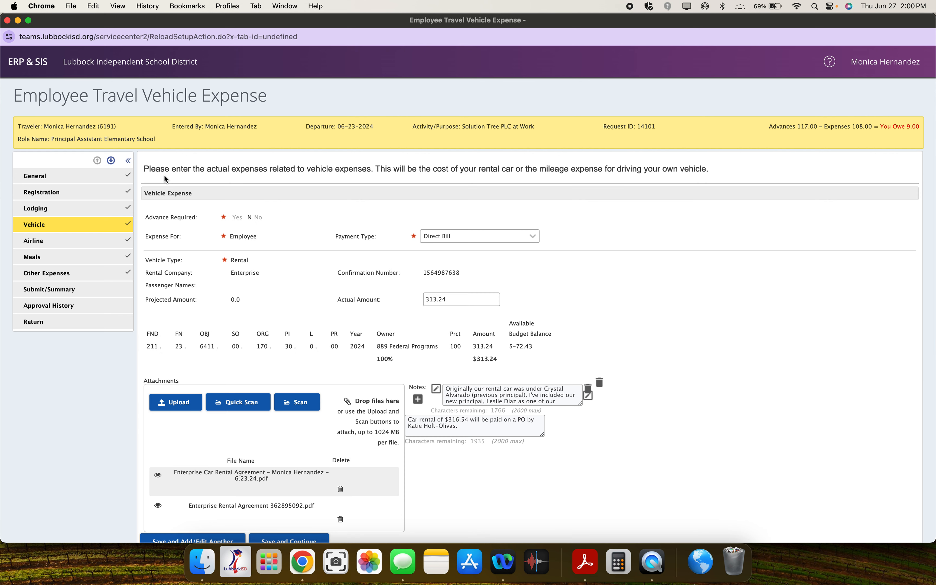
{"action": "scroll", "coordinate": [226, 275], "scroll_direction": "down", "scroll_amount": 1}
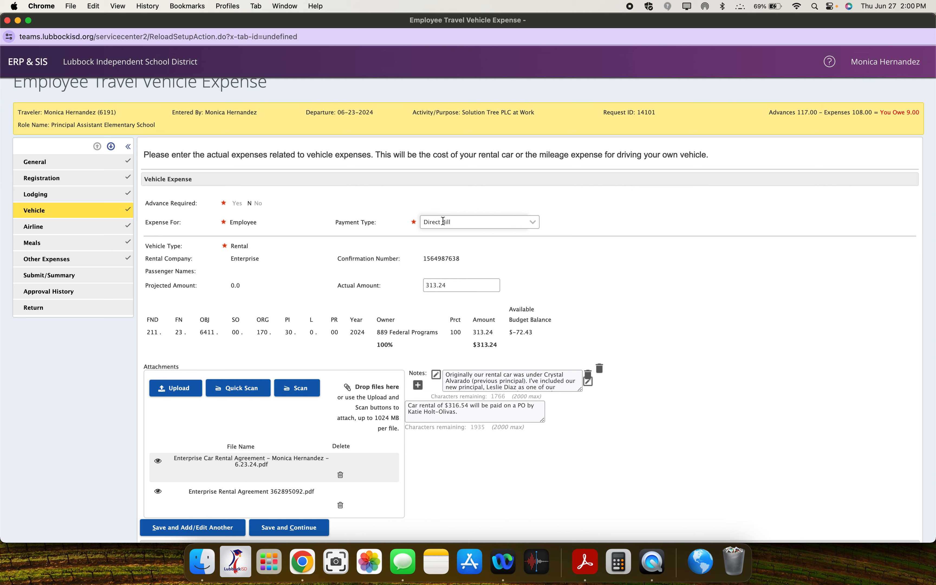
Step: Check the vehicle expense's payment type options and enlarge the first note's text box to read the whole note
{"action": "left_click", "coordinate": [463, 222]}
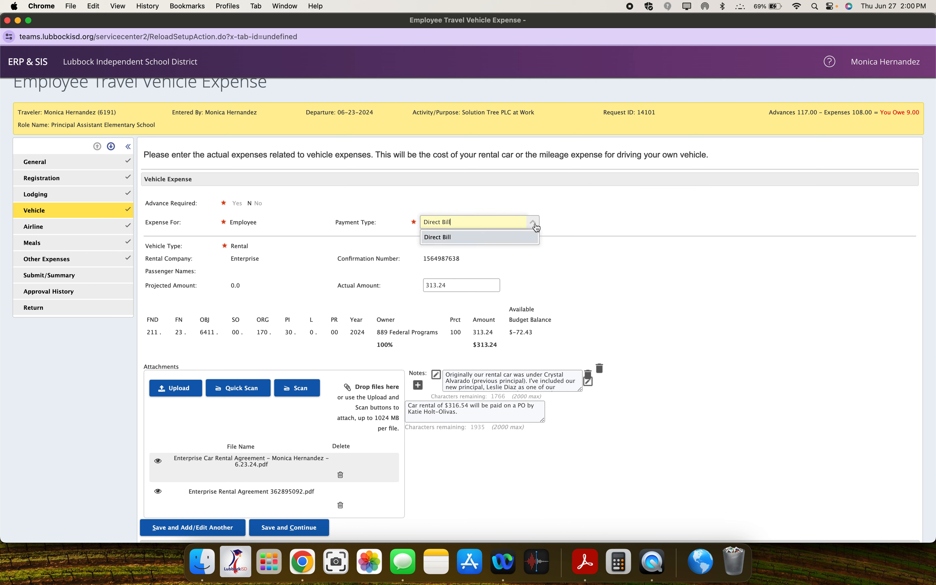
{"action": "left_click", "coordinate": [353, 231]}
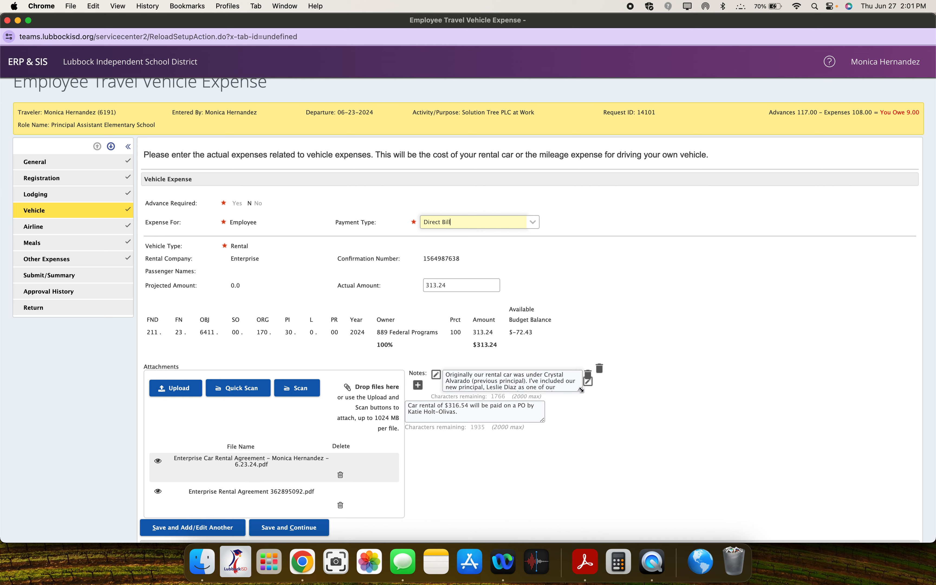
{"action": "left_click_drag", "start_coordinate": [579, 389], "coordinate": [580, 421]}
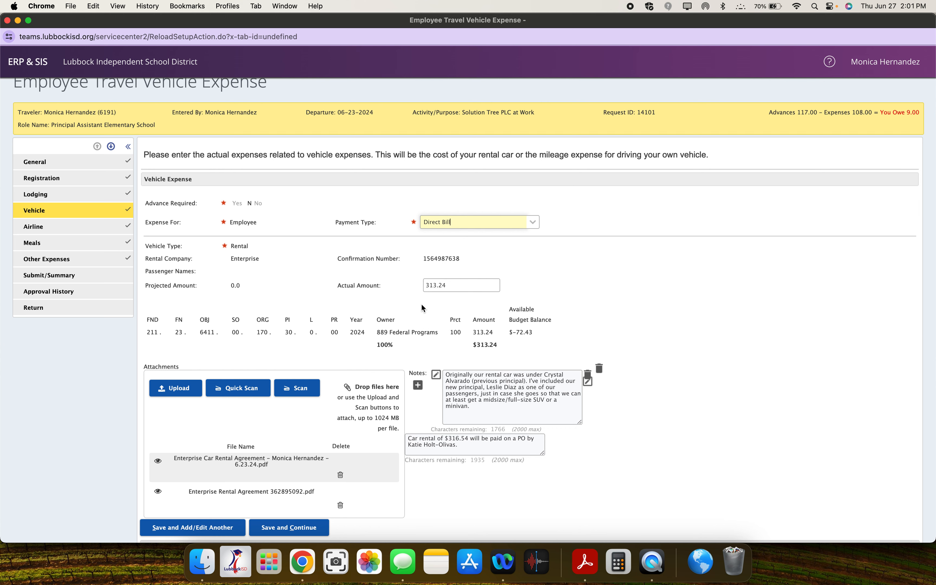
Step: Save the vehicle expense and continue, choosing to enter flight information
{"action": "scroll", "coordinate": [255, 329], "scroll_direction": "down", "scroll_amount": 4}
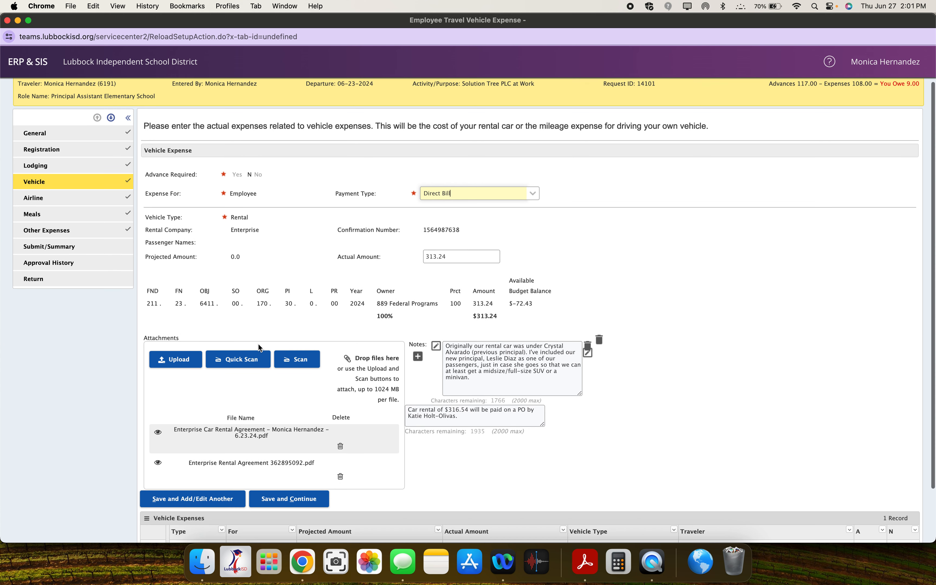
{"action": "left_click", "coordinate": [290, 434]}
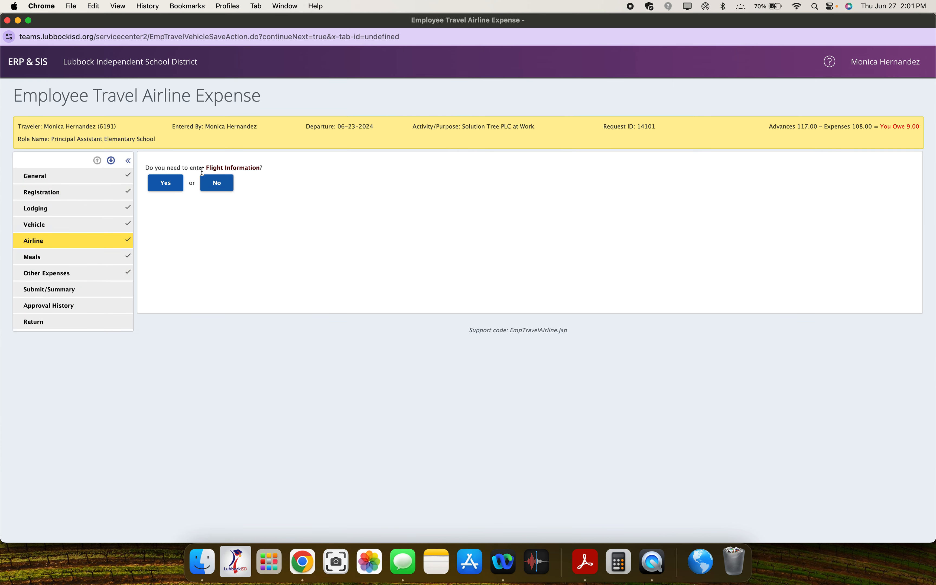
{"action": "left_click", "coordinate": [169, 183]}
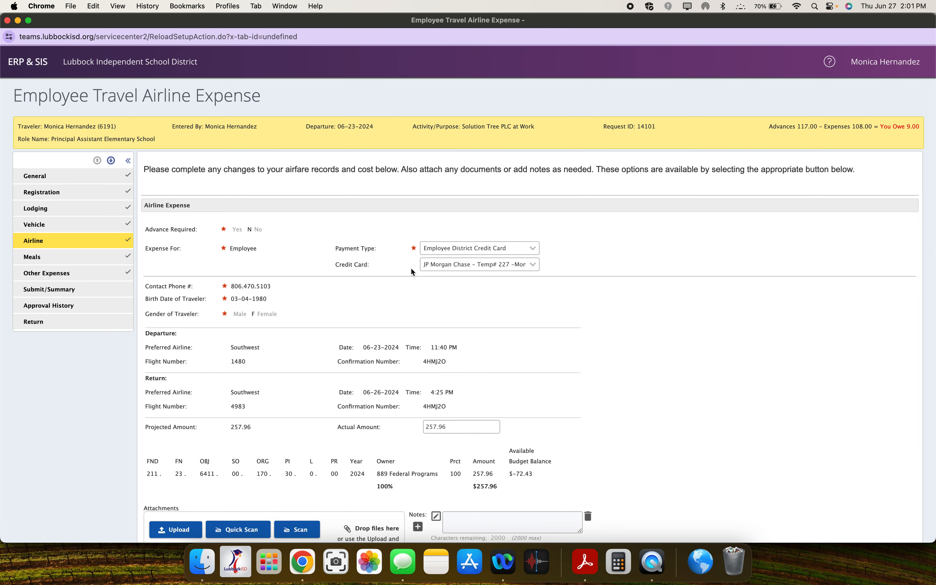
Step: Review the airline expense, view its Solution Tree Southwest Airlines PDF attachment in an enlarged viewer window, and close the viewer
{"action": "scroll", "coordinate": [476, 246], "scroll_direction": "down", "scroll_amount": 2}
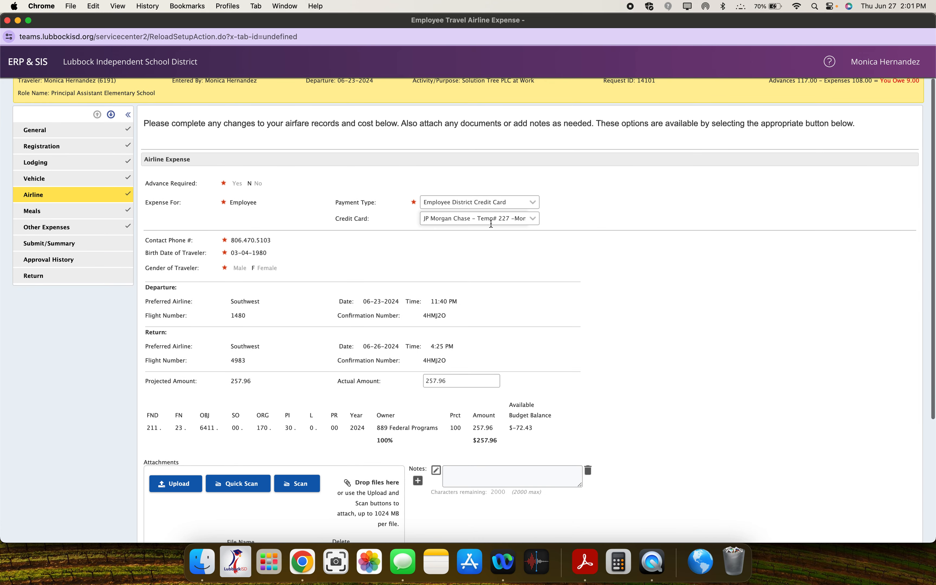
{"action": "scroll", "coordinate": [489, 213], "scroll_direction": "down", "scroll_amount": 5}
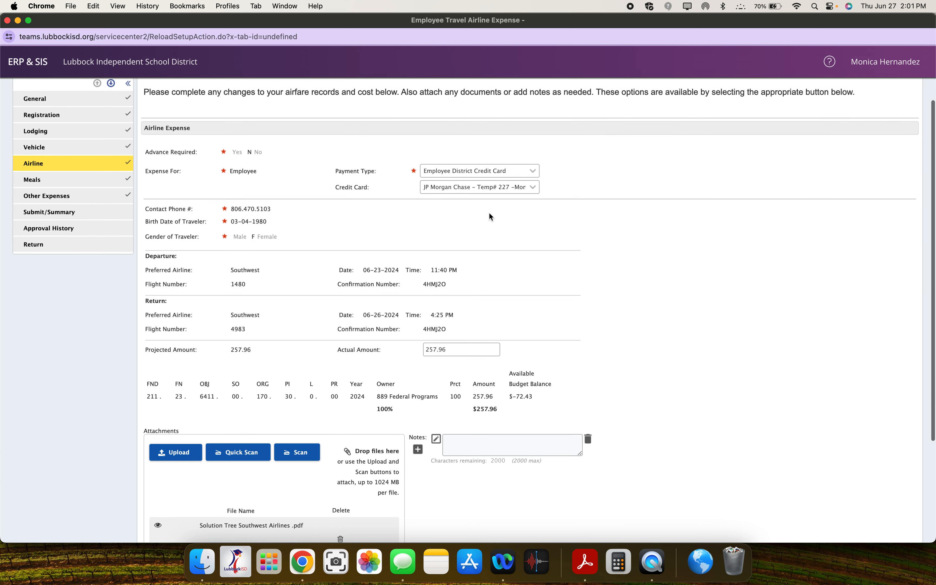
{"action": "scroll", "coordinate": [464, 246], "scroll_direction": "down", "scroll_amount": 1}
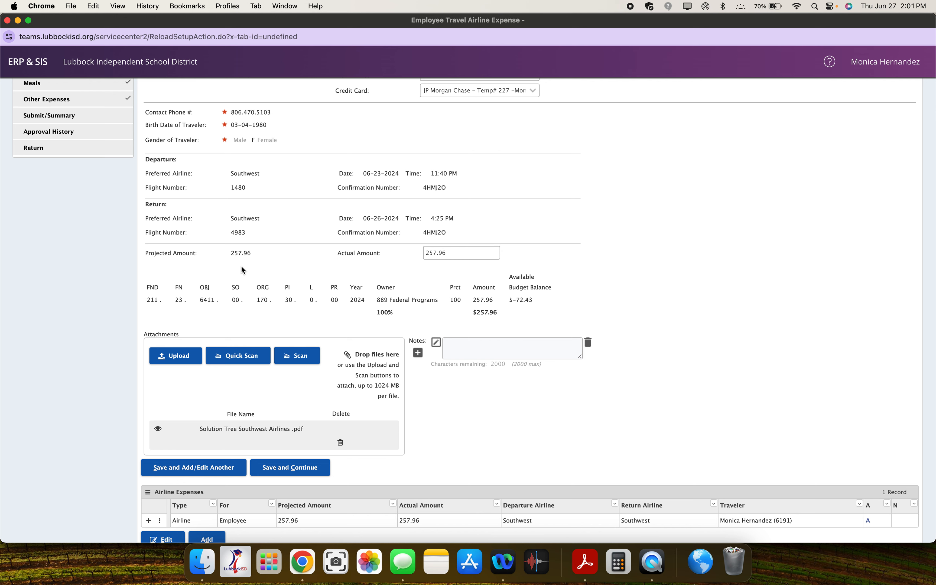
{"action": "scroll", "coordinate": [437, 263], "scroll_direction": "down", "scroll_amount": 2}
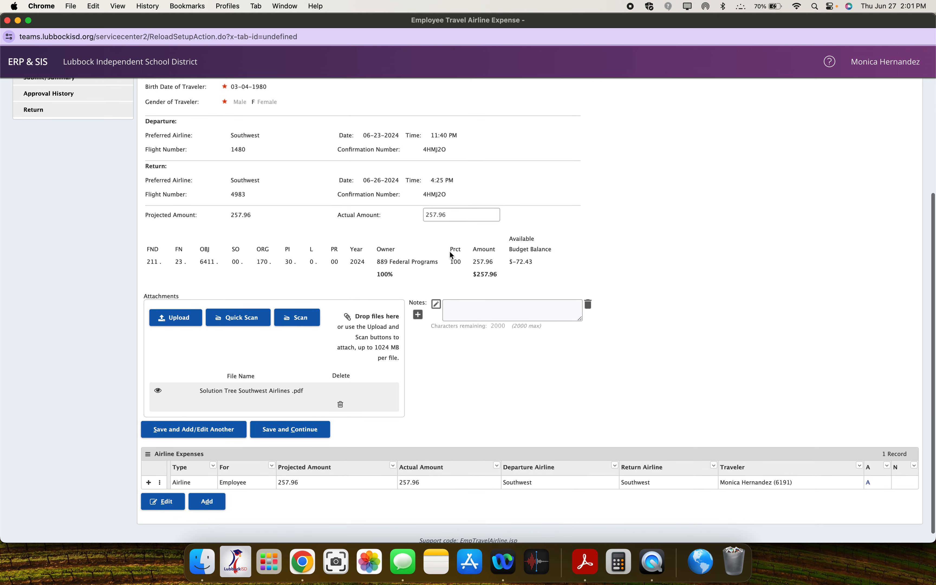
{"action": "scroll", "coordinate": [449, 212], "scroll_direction": "down", "scroll_amount": 1}
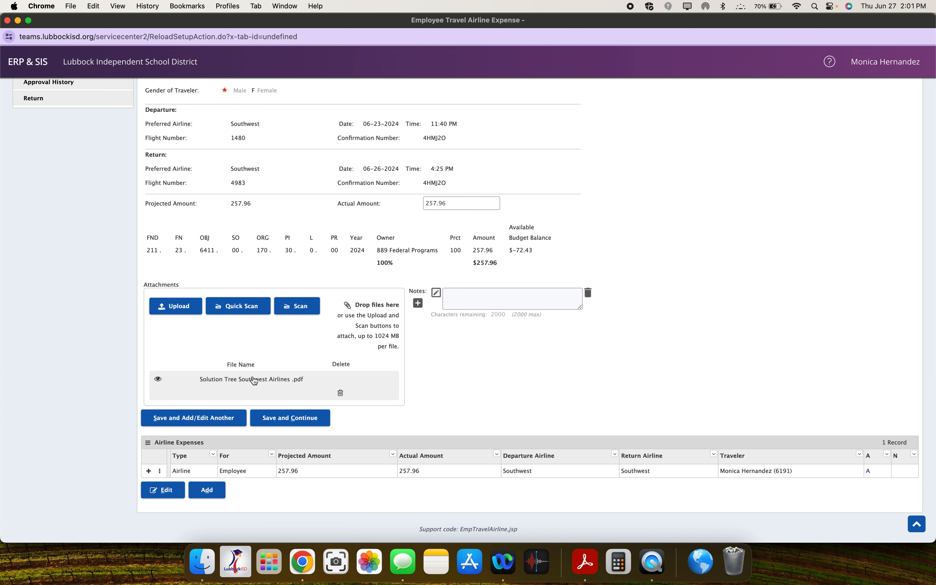
{"action": "left_click", "coordinate": [244, 380]}
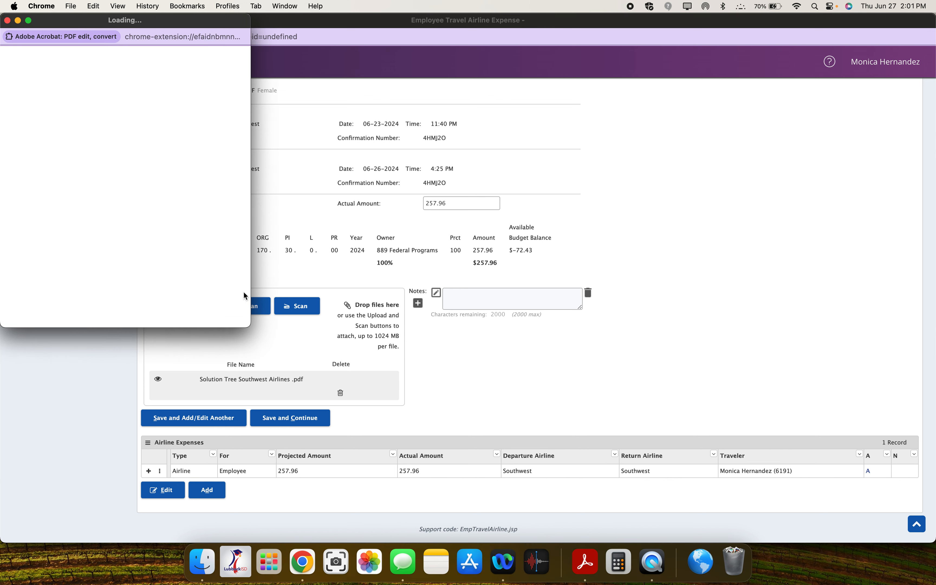
{"action": "left_click_drag", "start_coordinate": [249, 327], "coordinate": [360, 387]}
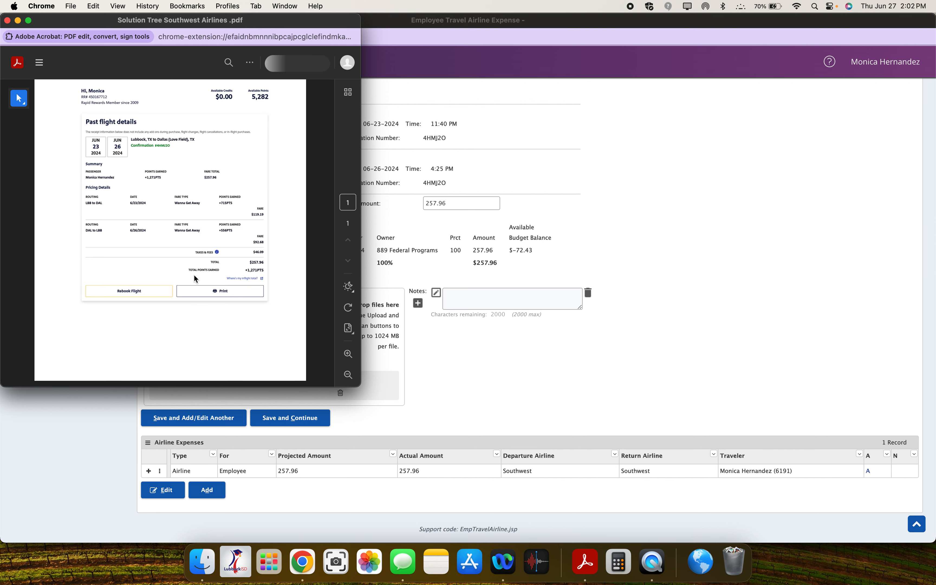
{"action": "scroll", "coordinate": [192, 296], "scroll_direction": "up", "scroll_amount": 1}
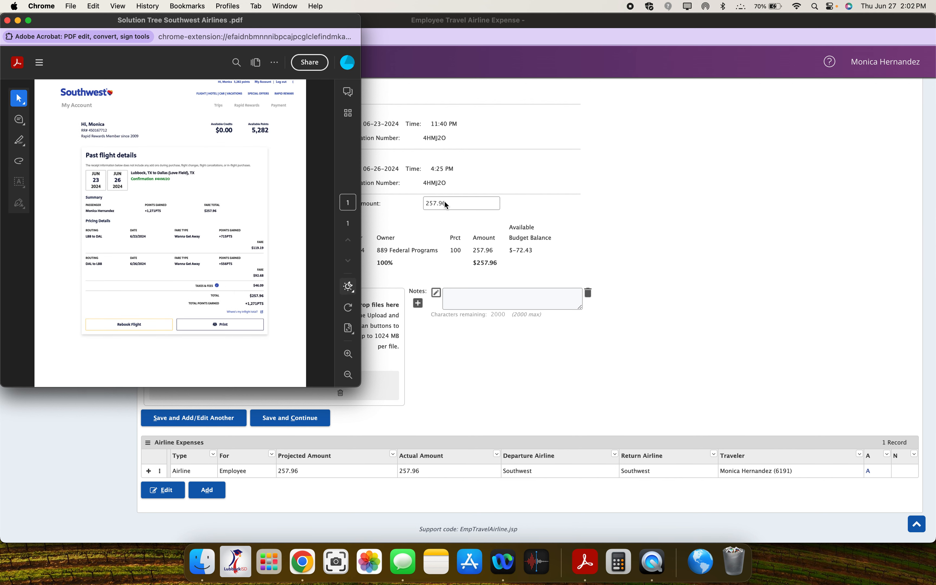
{"action": "left_click", "coordinate": [9, 20]}
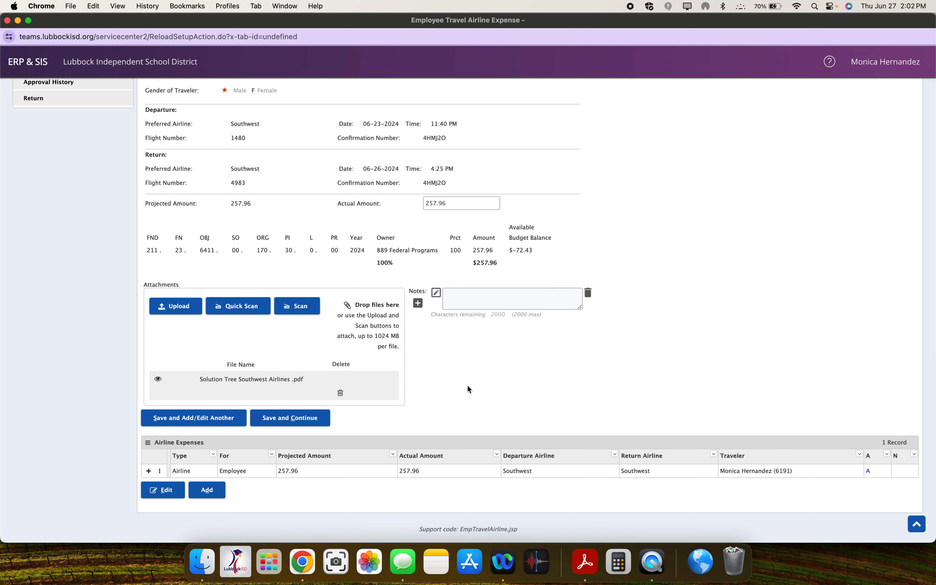
Step: Save the airline expense and continue, choosing to enter meal information and proceeding to the meal details
{"action": "left_click", "coordinate": [308, 417]}
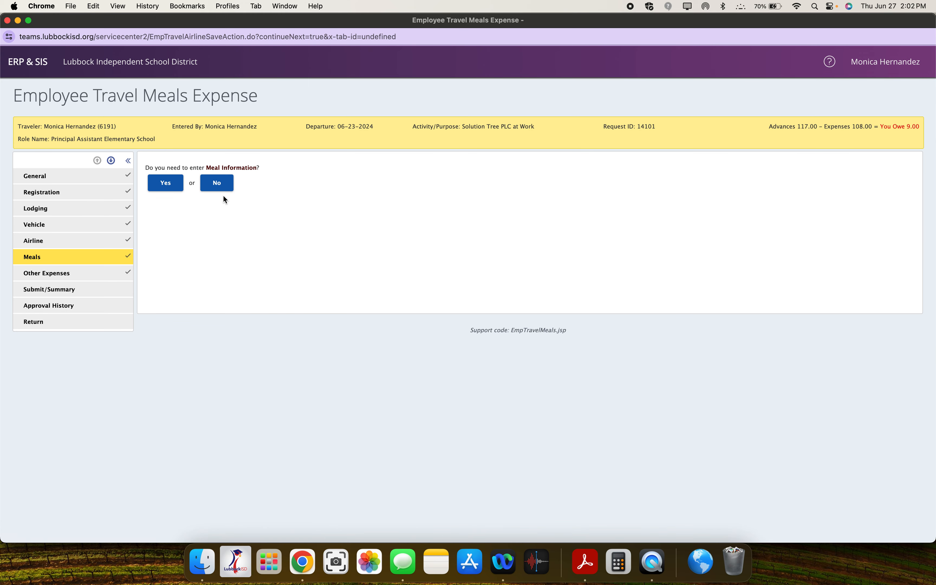
{"action": "left_click", "coordinate": [166, 183]}
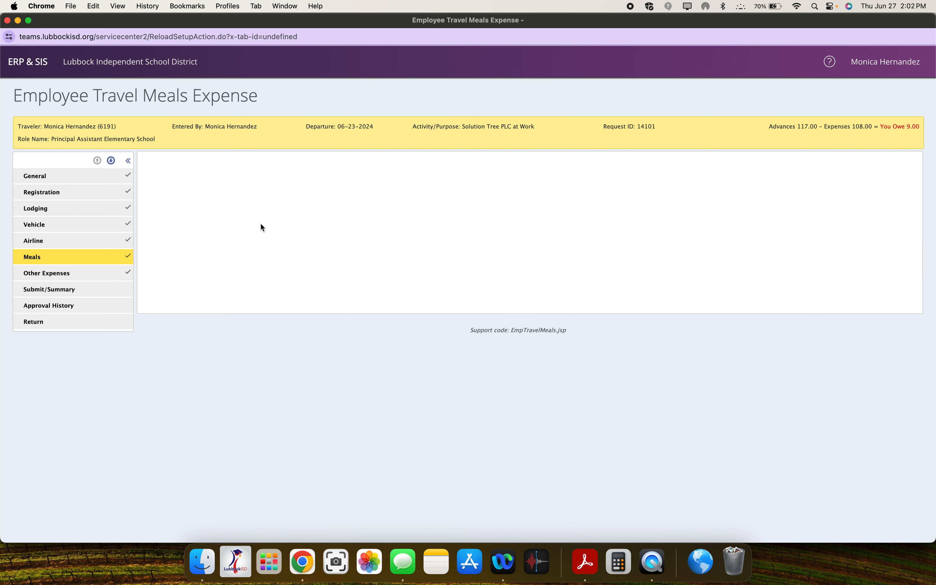
{"action": "left_click", "coordinate": [191, 317]}
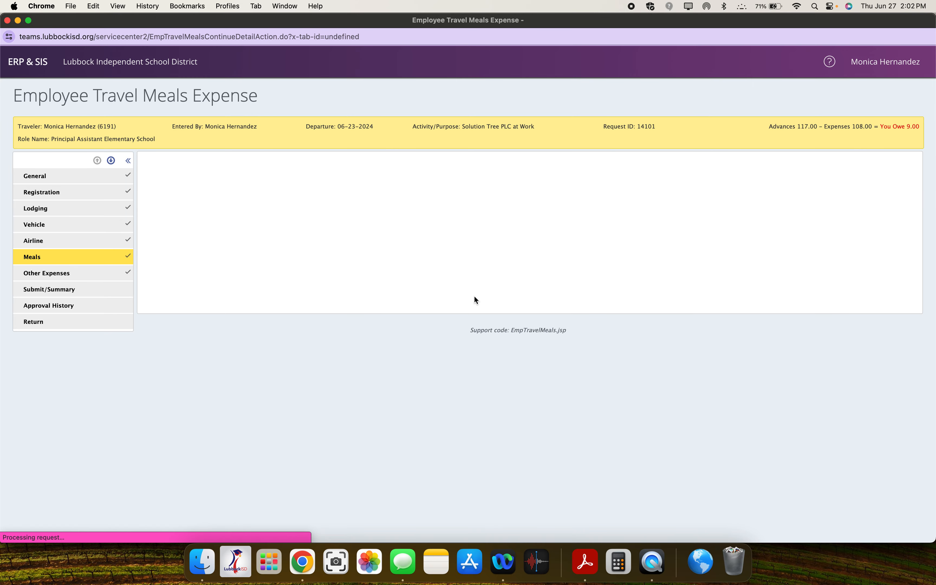
Step: Review the actual amounts for each day's meals, then save the meals expense and continue
{"action": "scroll", "coordinate": [474, 295], "scroll_direction": "down", "scroll_amount": 2}
{"action": "scroll", "coordinate": [478, 314], "scroll_direction": "down", "scroll_amount": 1}
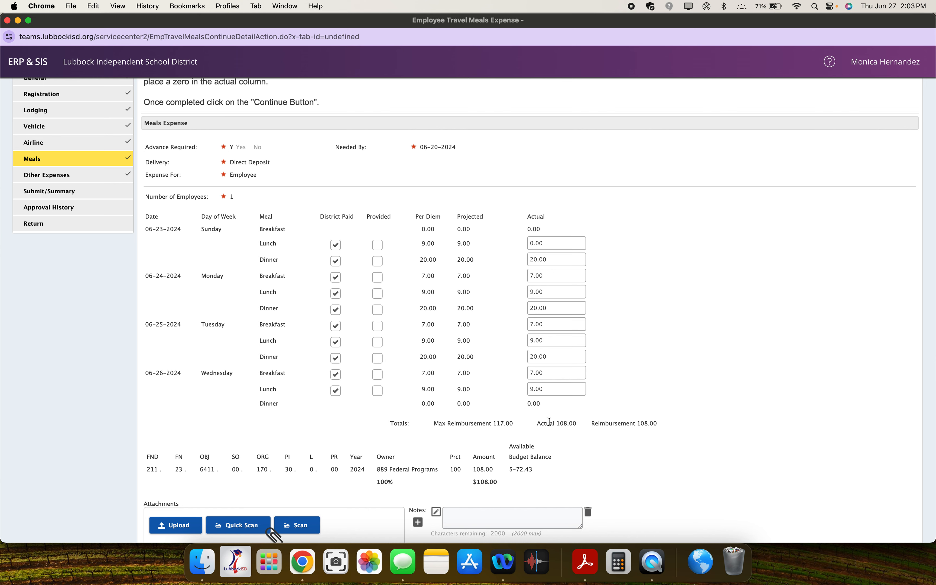
{"action": "scroll", "coordinate": [549, 421], "scroll_direction": "down", "scroll_amount": 5}
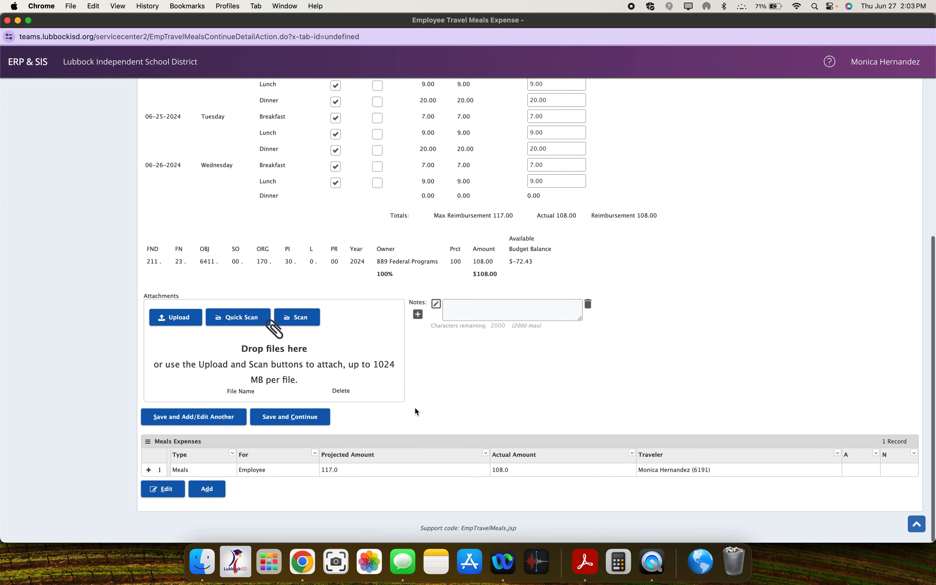
{"action": "scroll", "coordinate": [478, 484], "scroll_direction": "down", "scroll_amount": 1}
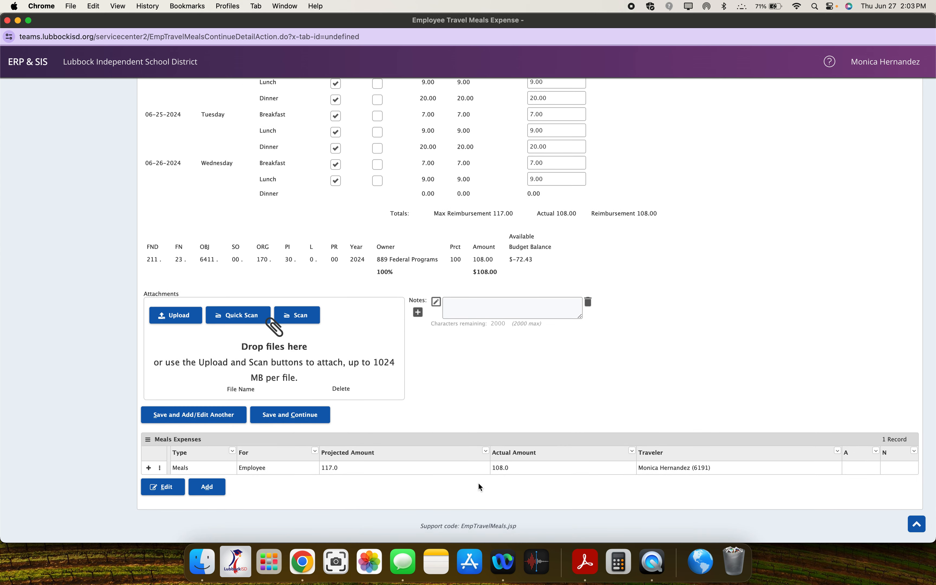
{"action": "left_click", "coordinate": [295, 414]}
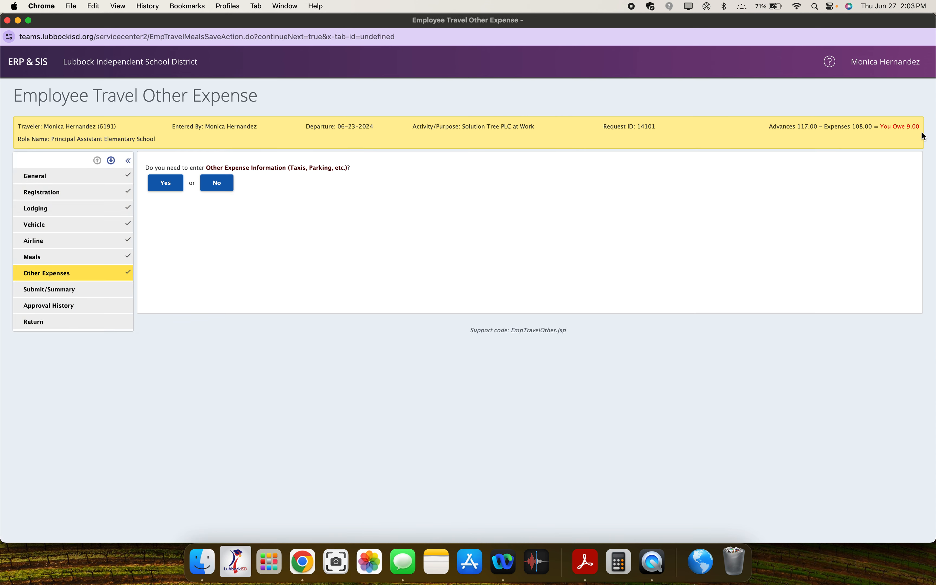
Step: Choose to enter other expense information, check the Gas/Fuel expense's actual amount, and save the expense to continue
{"action": "left_click", "coordinate": [170, 185]}
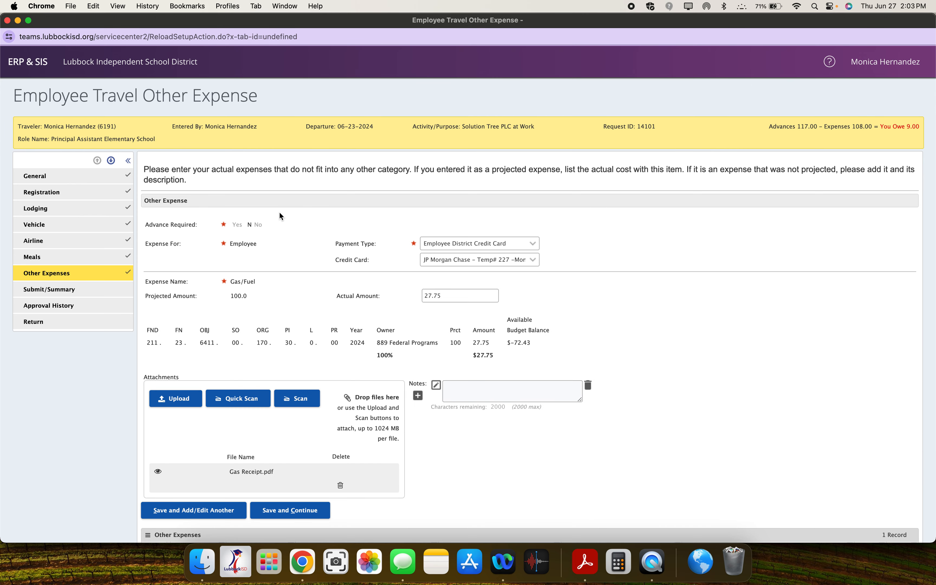
{"action": "scroll", "coordinate": [330, 337], "scroll_direction": "down", "scroll_amount": 3}
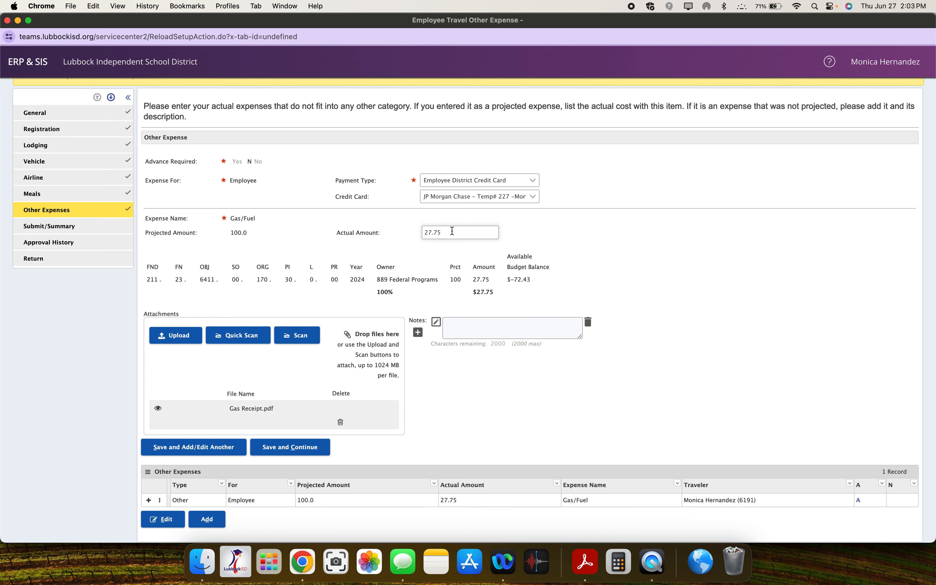
{"action": "left_click", "coordinate": [429, 232]}
{"action": "left_click", "coordinate": [299, 450]}
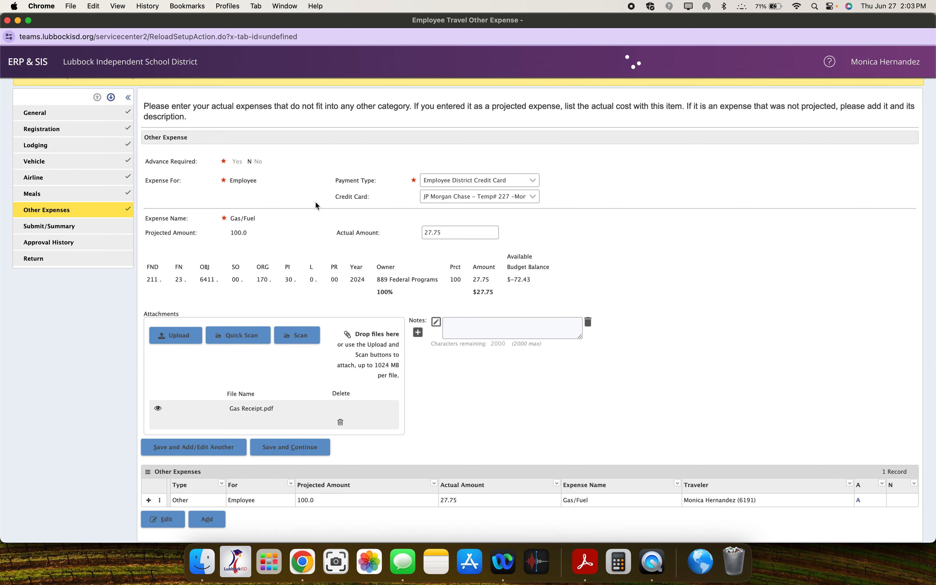